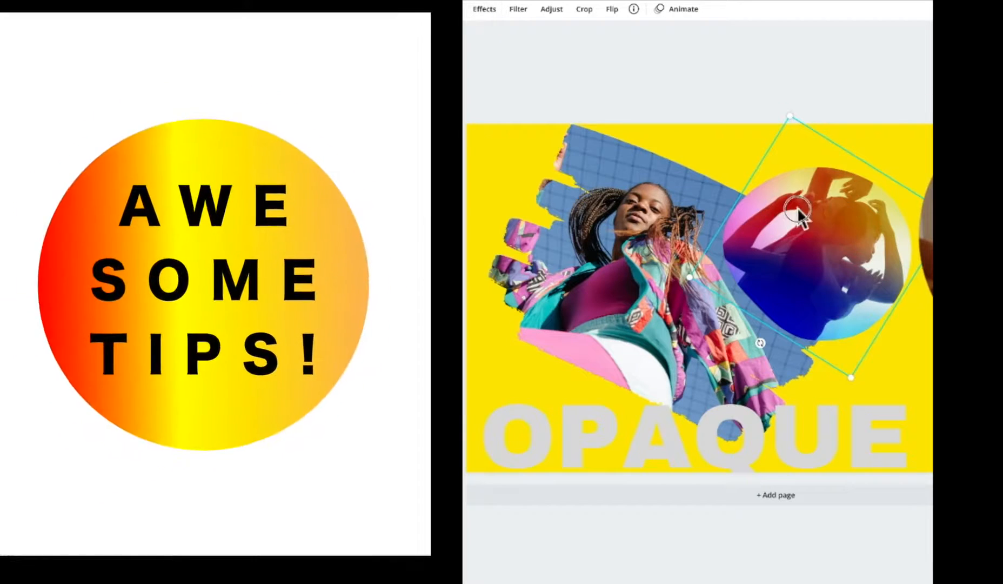
# Try the Photogenic Stark effect from the Vivid group on the blob-shaped silhouette photo
pyautogui.moveTo(840, 216); pyautogui.dragTo(808, 216)
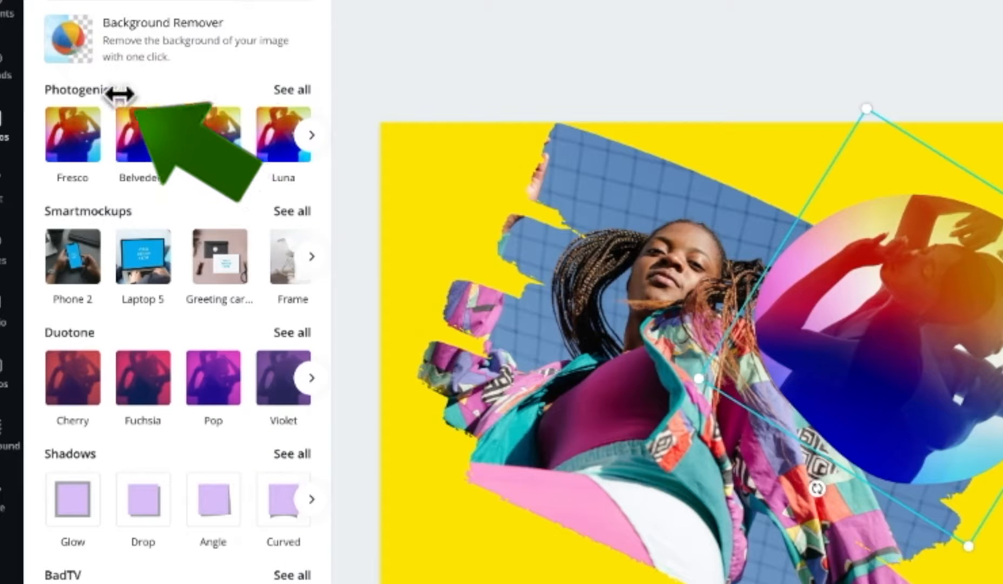
pyautogui.click(294, 91)
pyautogui.scroll(-1, 179, 331)
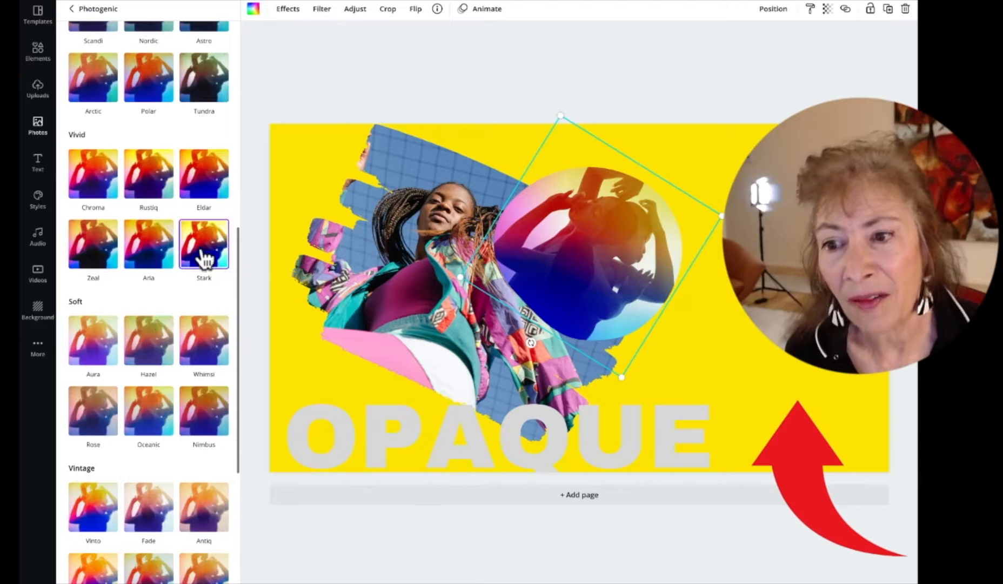
pyautogui.click(205, 253)
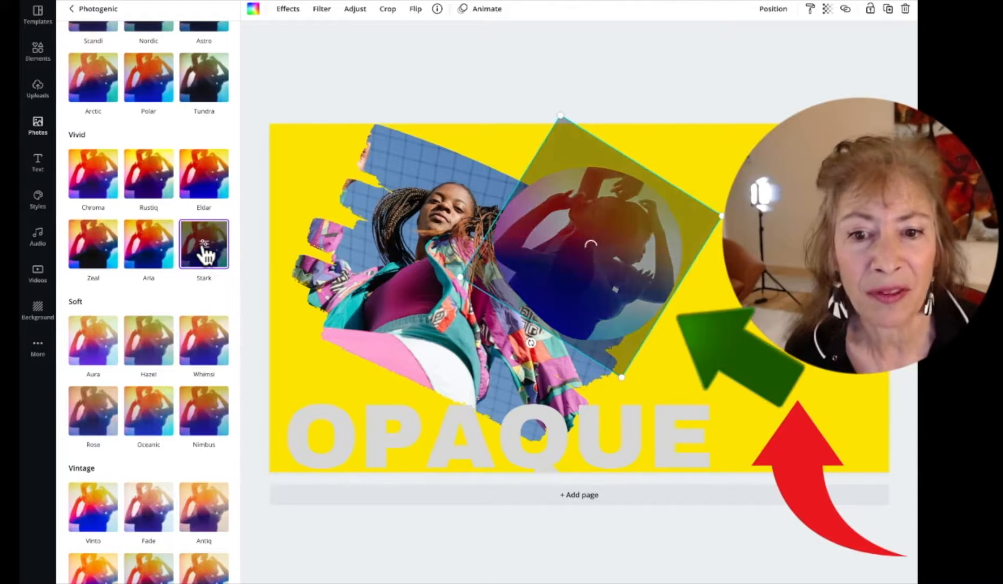
# Try several Duotone effects on the blob-shaped photo, including Amber, Sea Green, Blush and Sepia
pyautogui.click(71, 9)
pyautogui.scroll(-1, 143, 231)
pyautogui.click(218, 173)
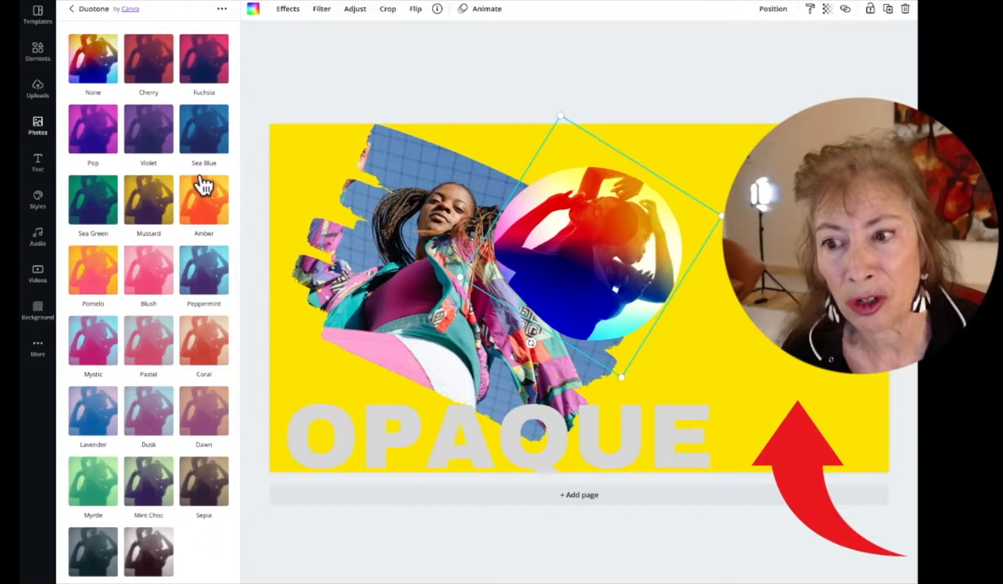
pyautogui.click(336, 339)
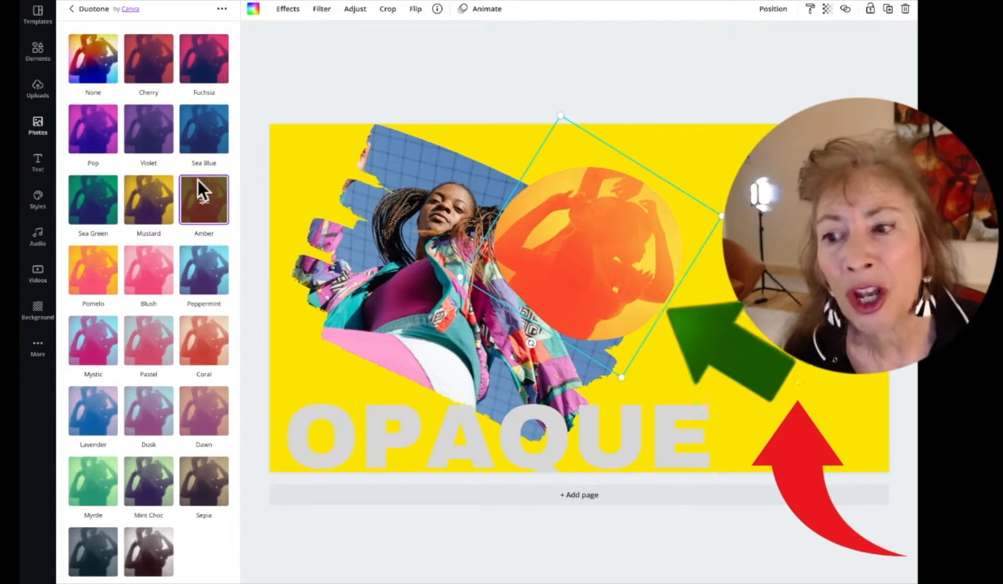
pyautogui.click(88, 203)
pyautogui.click(154, 273)
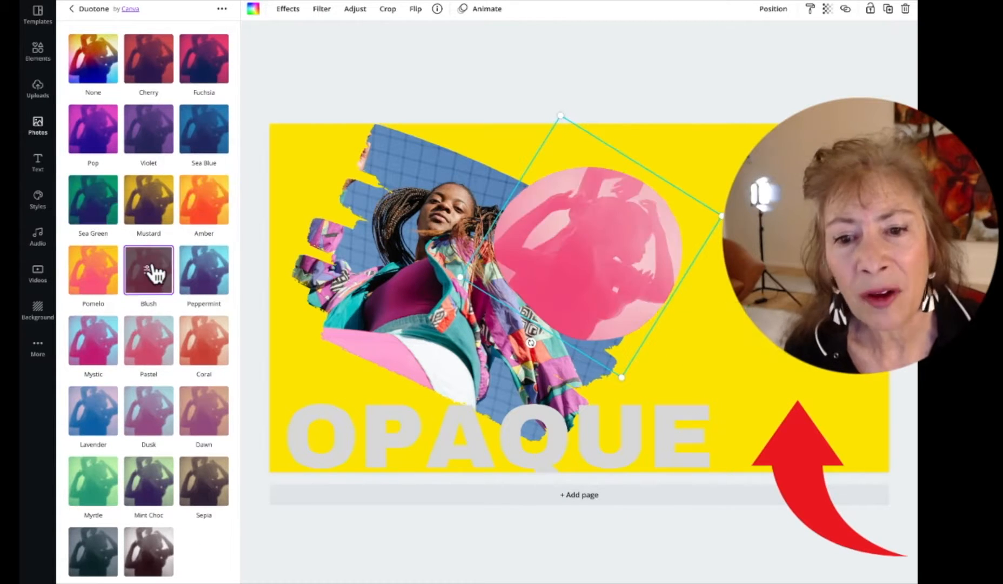
pyautogui.click(203, 484)
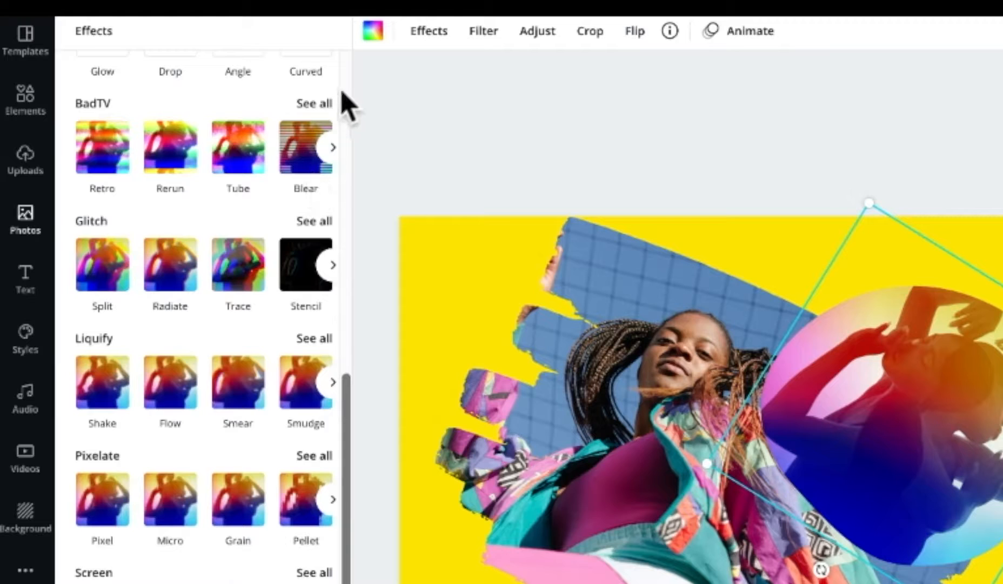
# Try the BadTV effects Blear, Fuzz, VHS and Rewind on the blob-shaped photo and browse the Pixelate effects
pyautogui.click(324, 104)
pyautogui.click(205, 222)
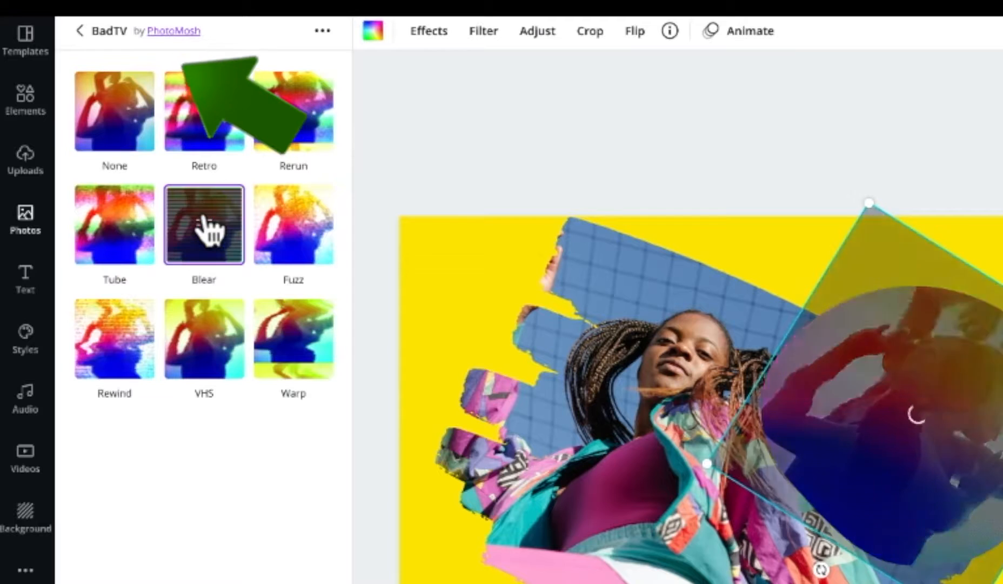
pyautogui.click(291, 238)
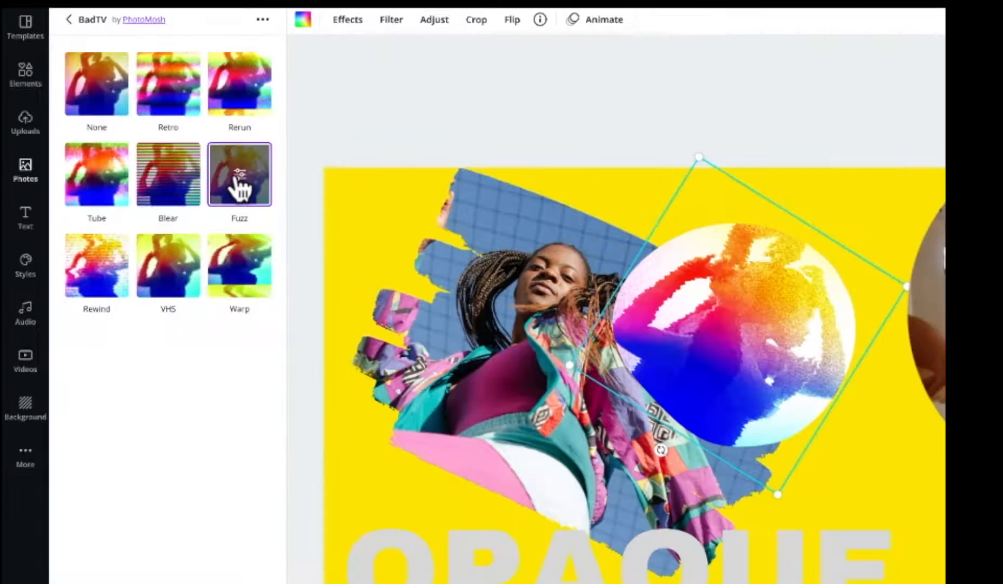
pyautogui.click(235, 263)
pyautogui.click(172, 265)
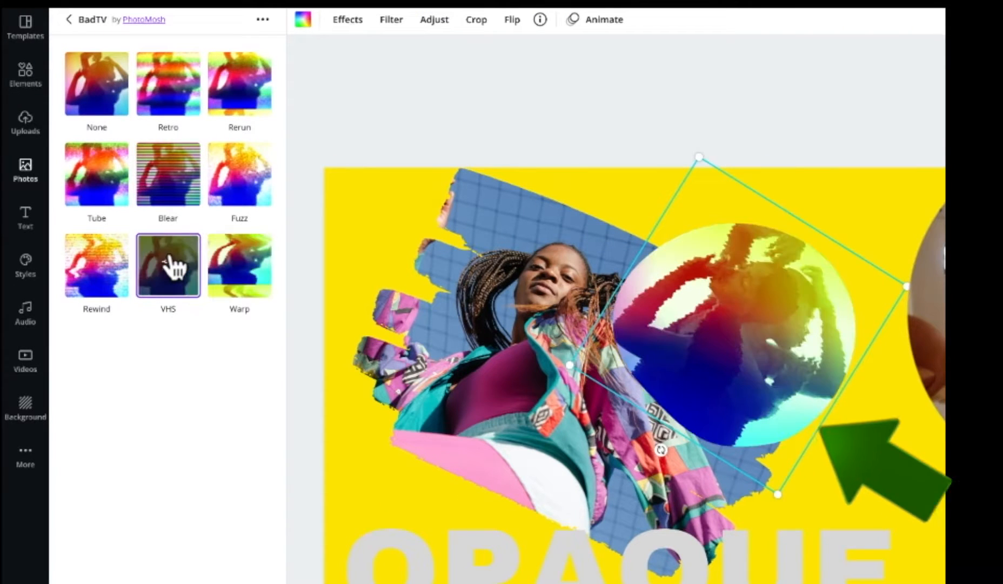
pyautogui.click(109, 260)
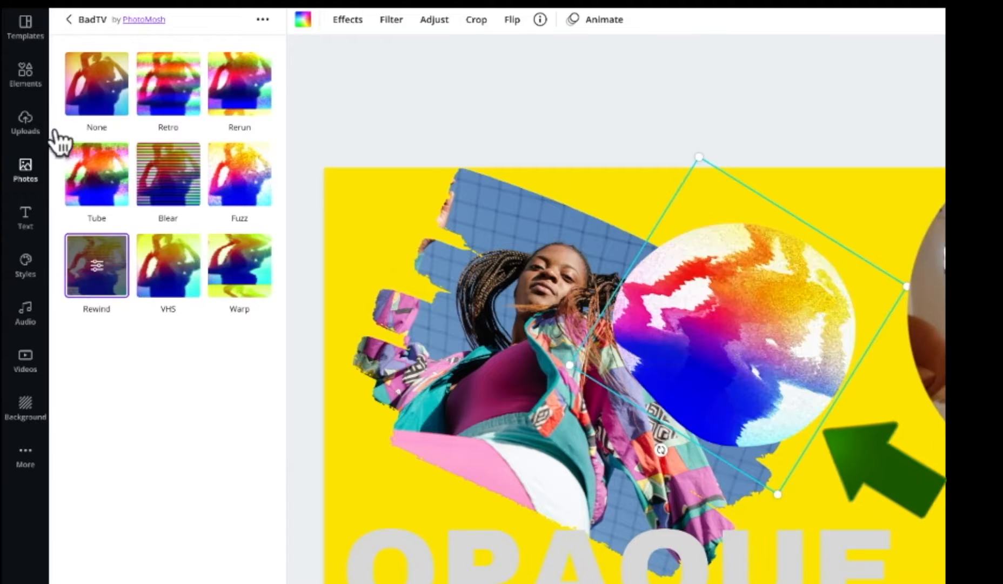
pyautogui.click(107, 101)
pyautogui.click(69, 19)
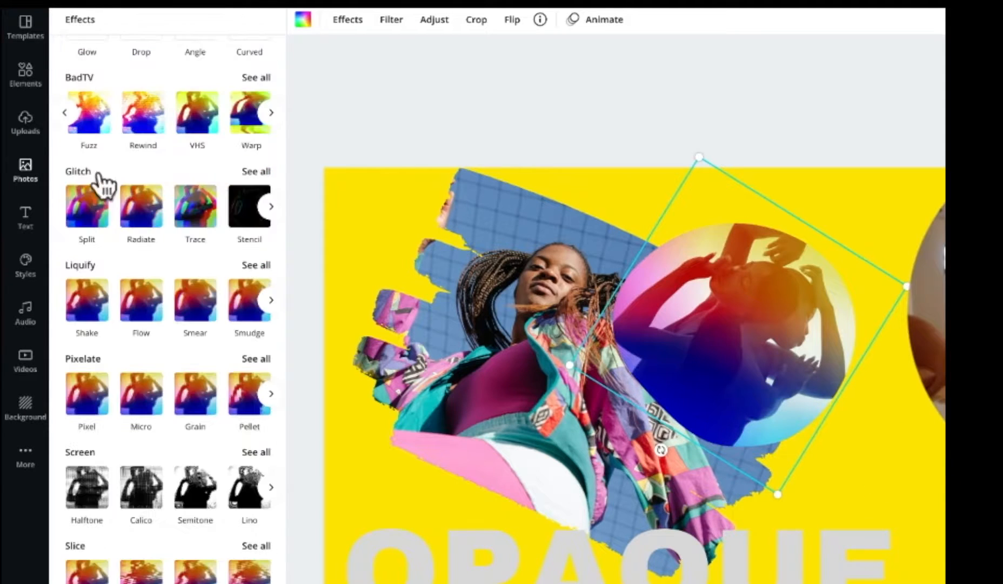
pyautogui.click(257, 358)
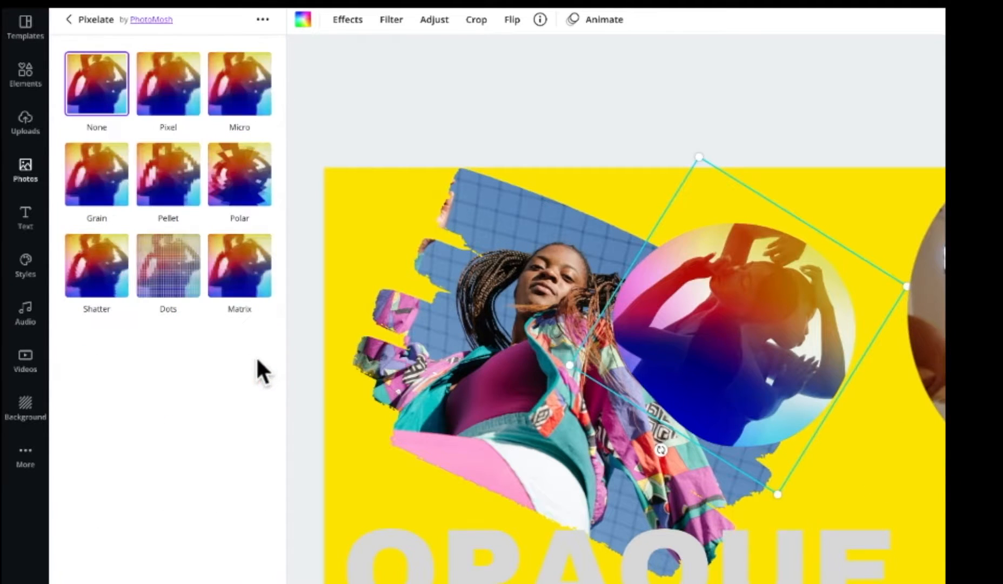
pyautogui.click(183, 259)
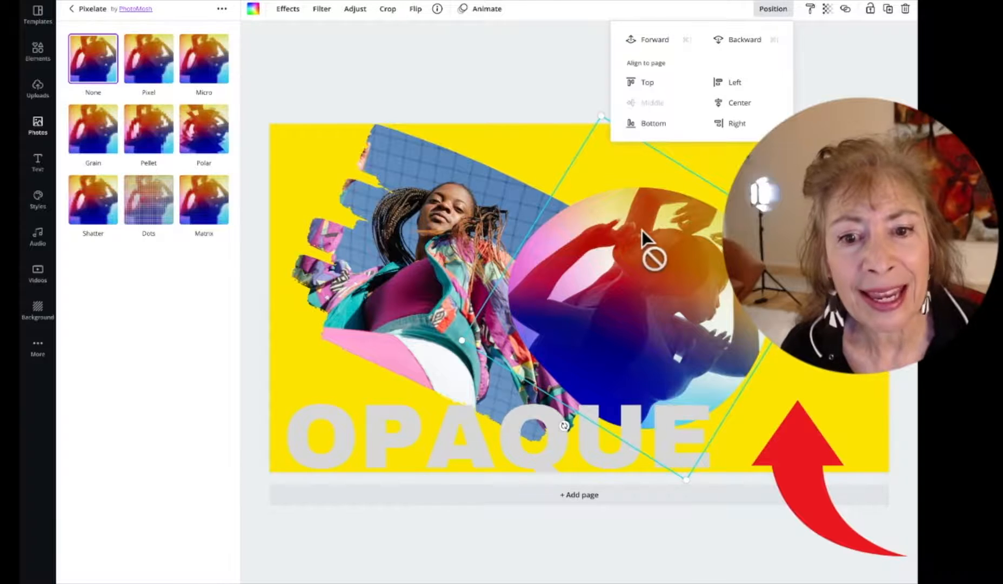
# Align the blob-shaped photo to the bottom of the page, reposition it, and adjust its size and rotation
pyautogui.click(653, 127)
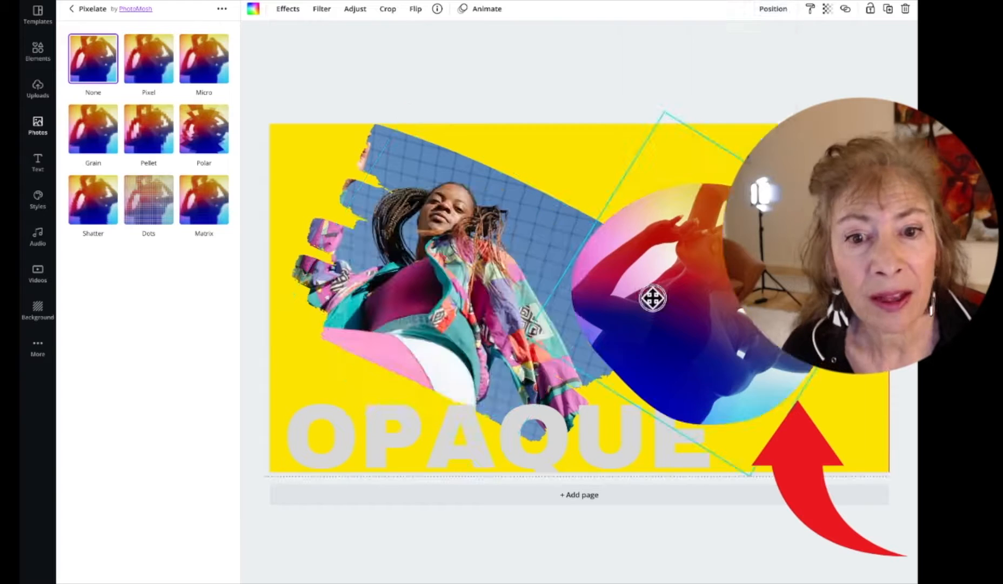
pyautogui.moveTo(651, 297); pyautogui.dragTo(494, 362)
pyautogui.moveTo(697, 367); pyautogui.dragTo(697, 320)
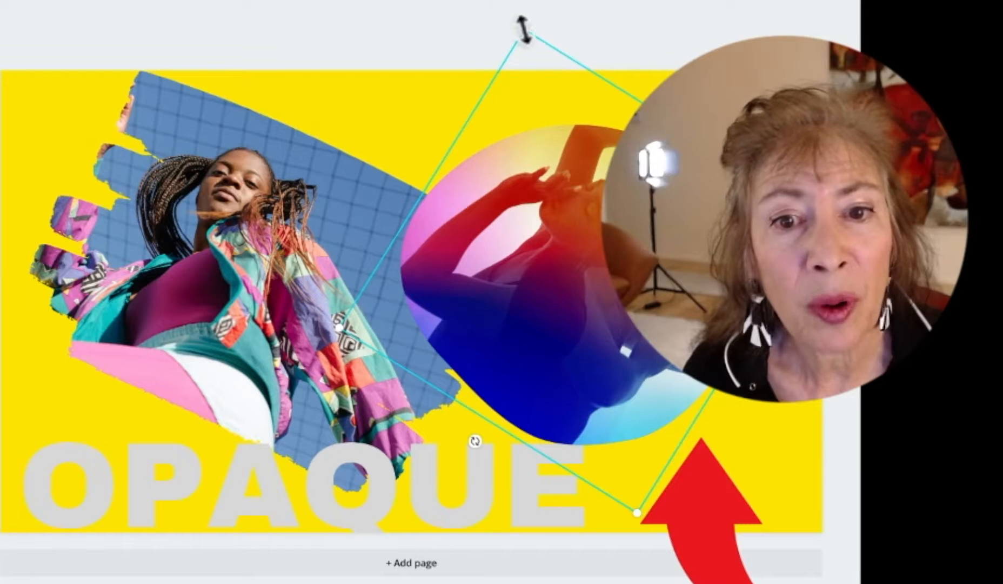
pyautogui.moveTo(523, 28); pyautogui.dragTo(479, 45)
pyautogui.moveTo(482, 444); pyautogui.dragTo(589, 410)
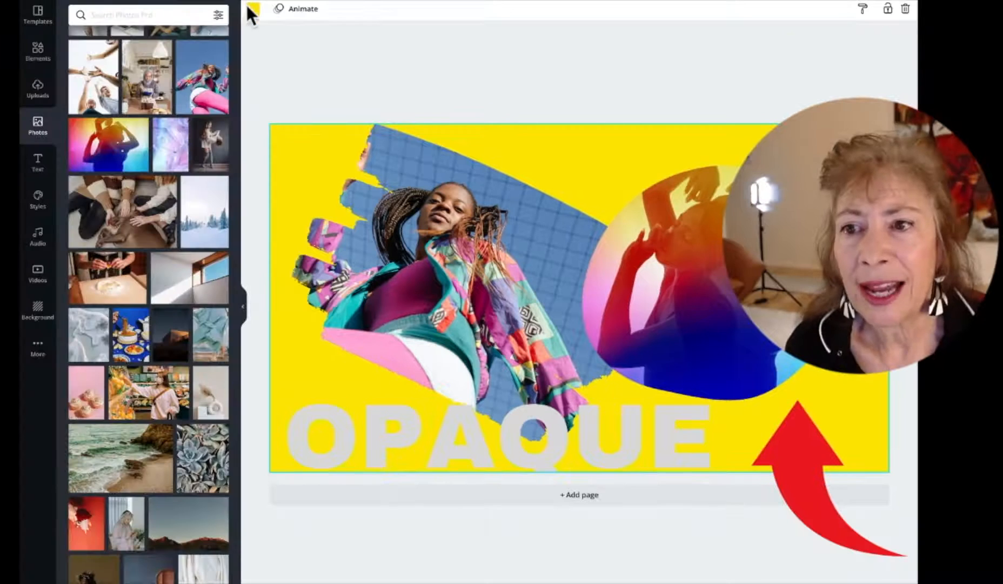
# Try magenta from the photo colors as the page background, comparing it with the document's yellow
pyautogui.click(252, 9)
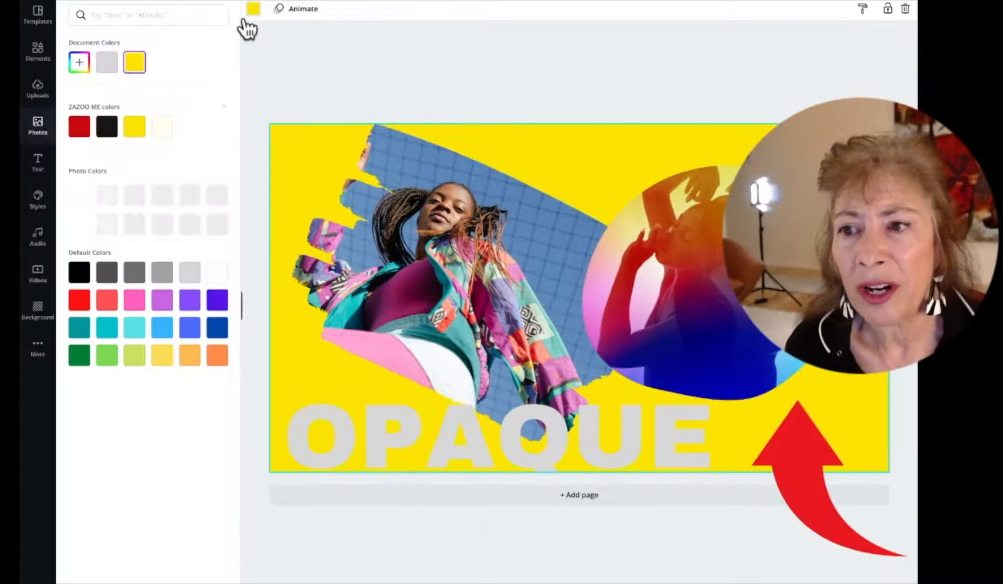
pyautogui.click(217, 196)
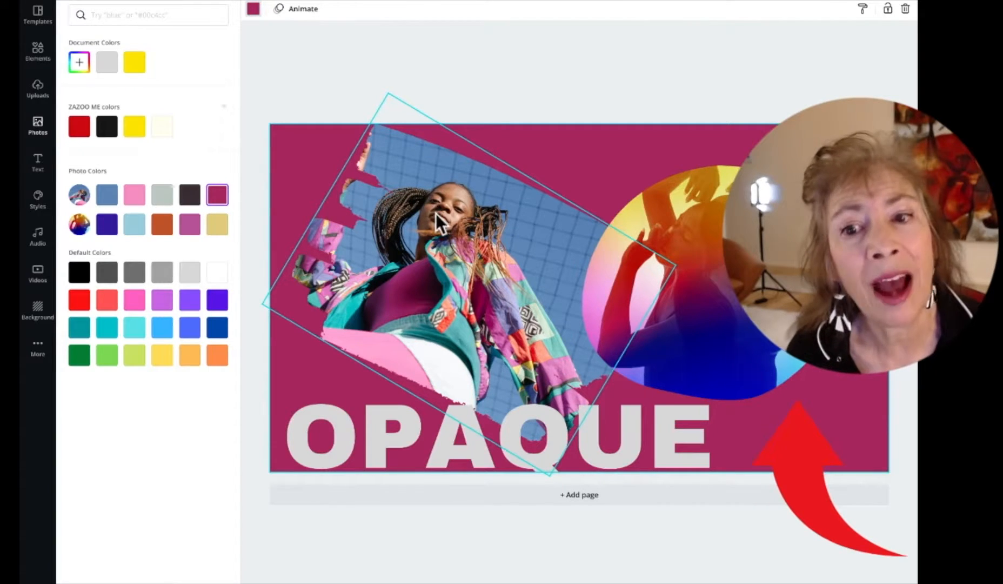
pyautogui.click(134, 61)
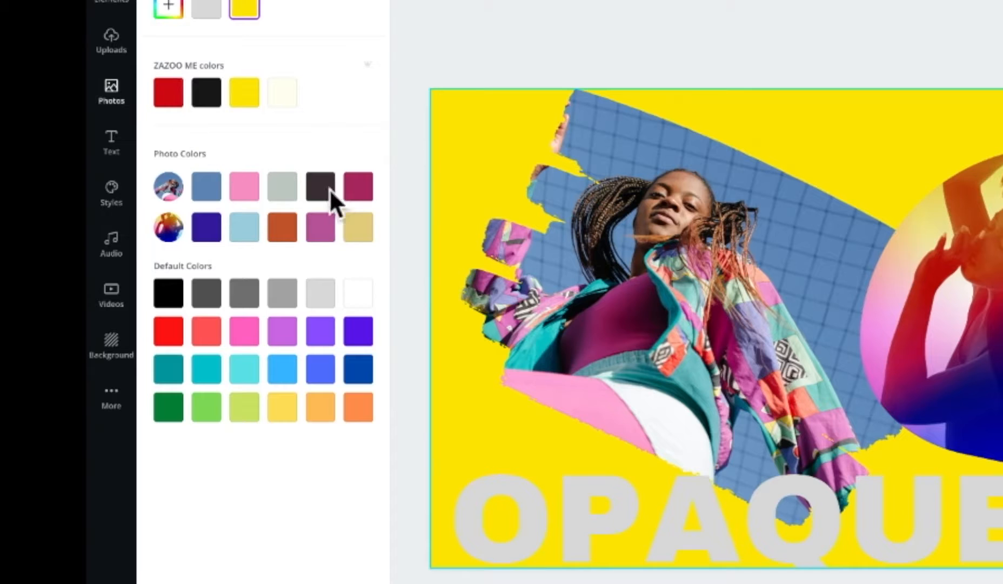
pyautogui.click(357, 187)
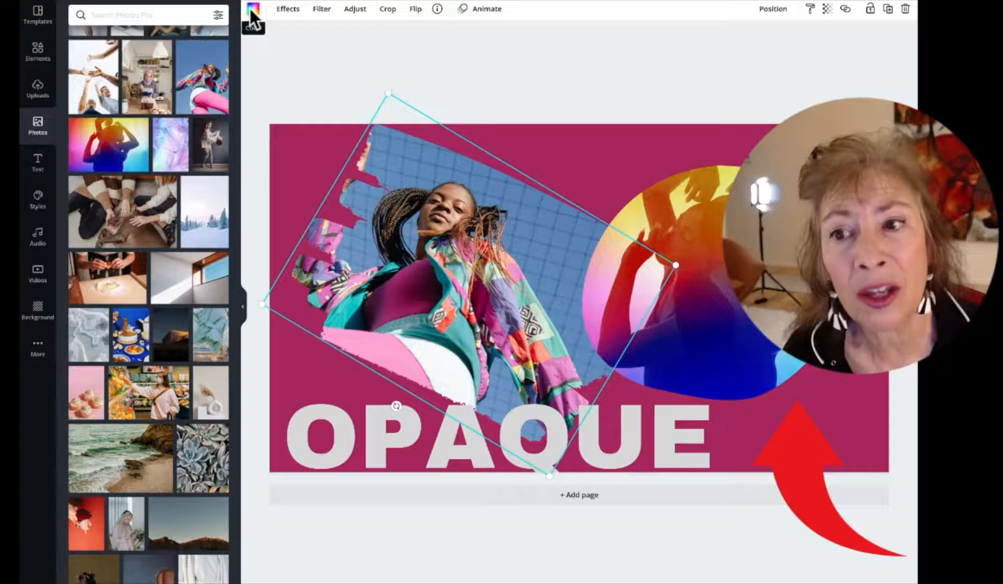
# Try the blue, pink, grey and dark photo colors on the page background and settle on the tan photo color
pyautogui.click(252, 10)
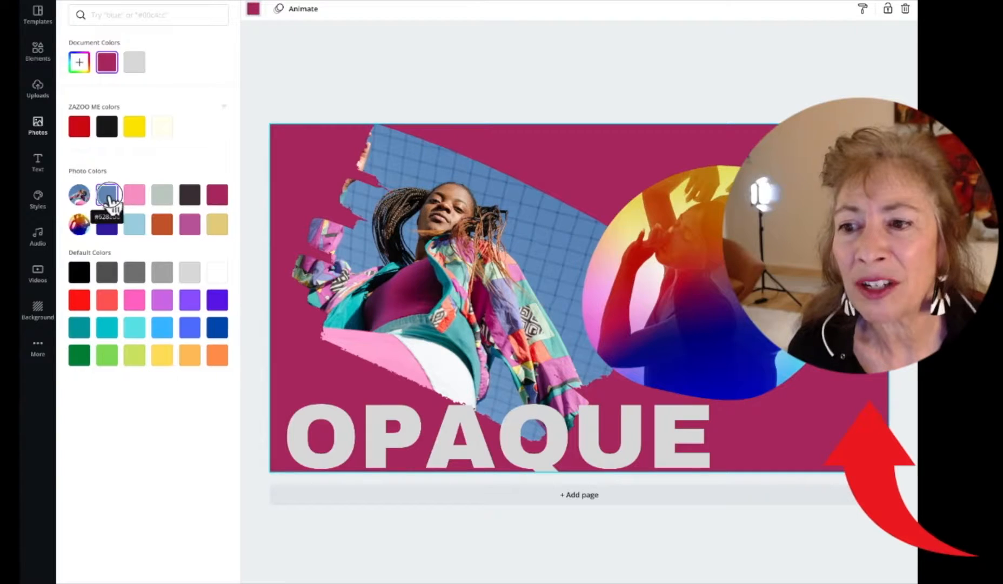
pyautogui.click(108, 201)
pyautogui.click(139, 197)
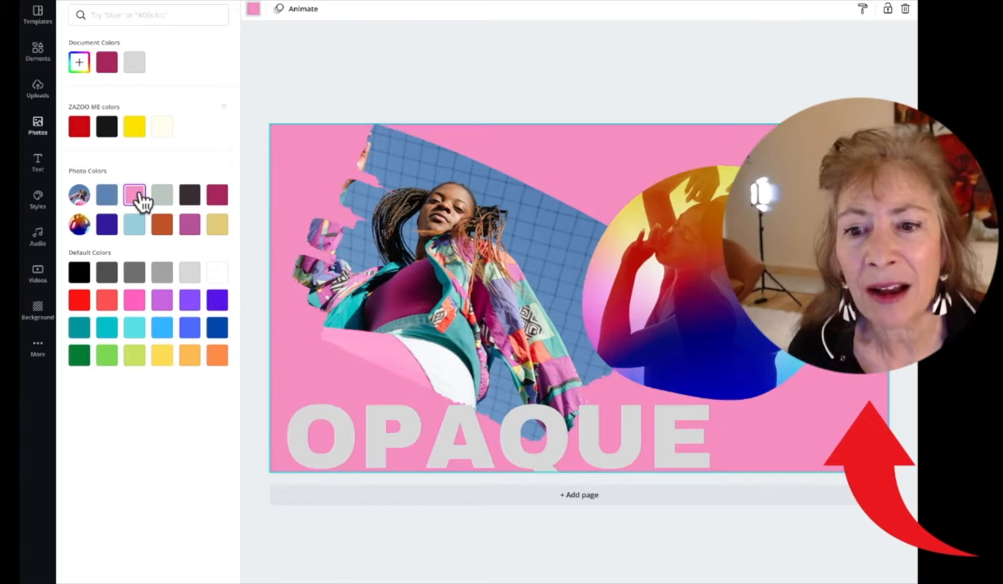
pyautogui.click(164, 198)
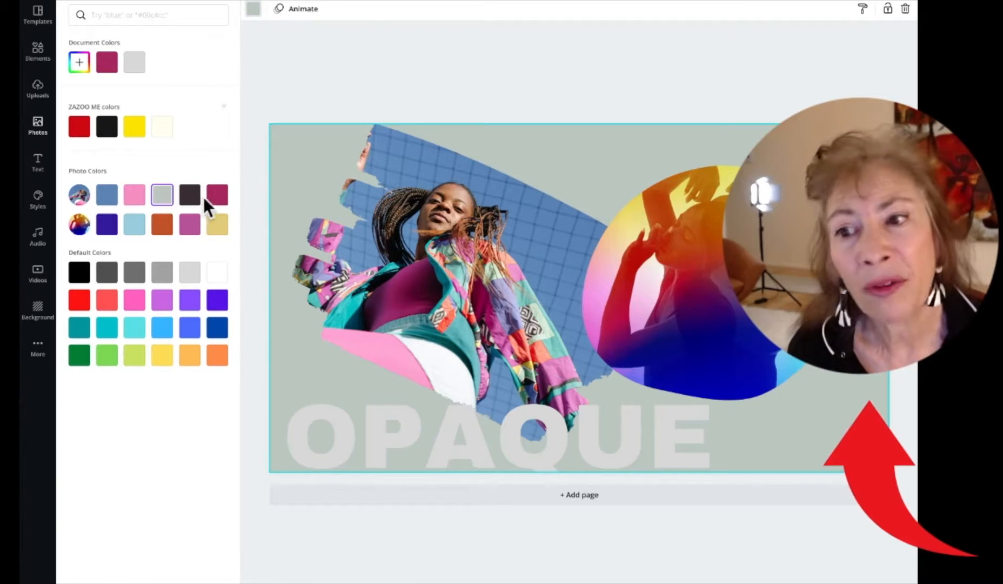
pyautogui.click(194, 192)
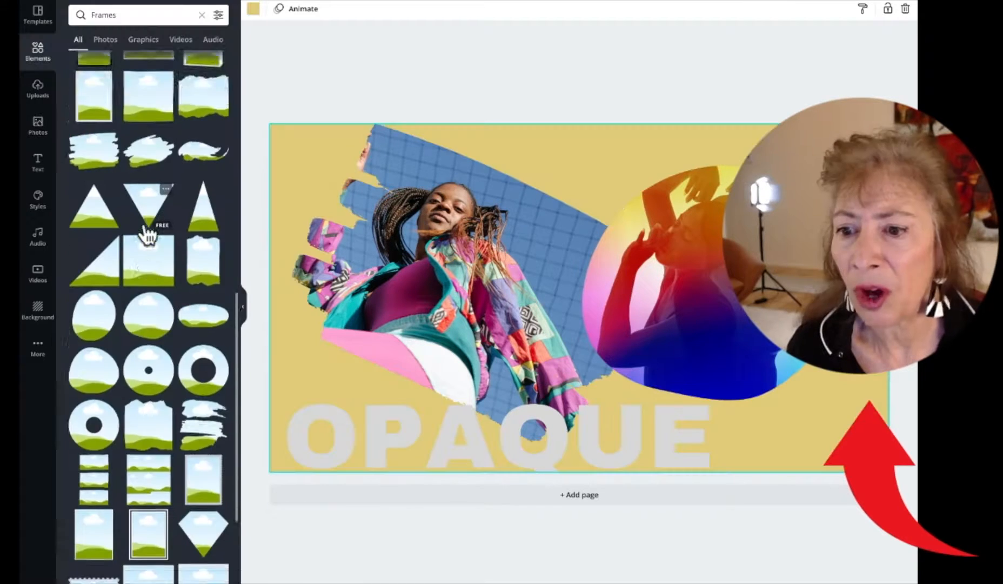
# Add the three-stroke brush frame from the Frames results and place it on the page over the OPAQUE text
pyautogui.scroll(-1, 145, 229)
pyautogui.scroll(-3, 146, 233)
pyautogui.scroll(-1, 145, 234)
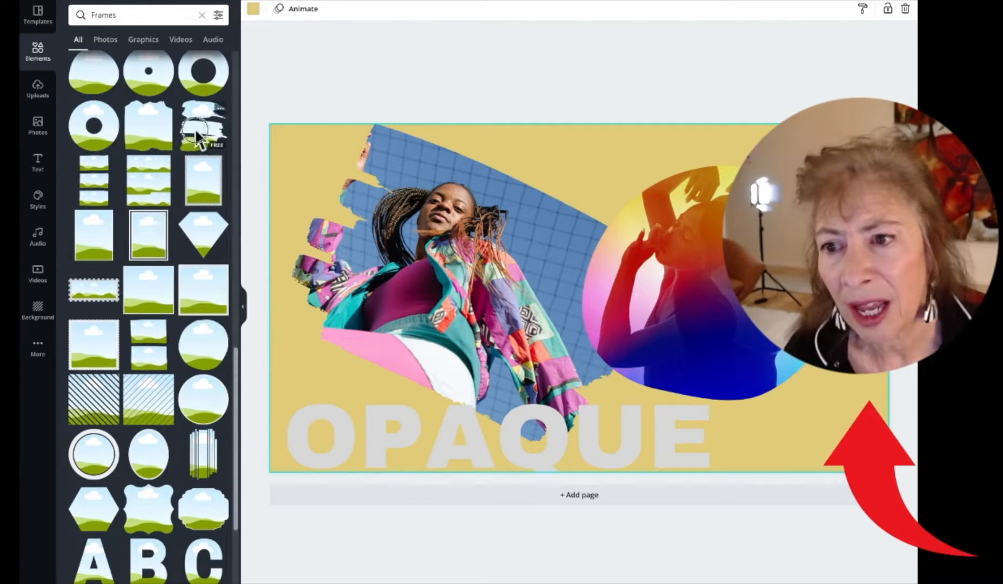
pyautogui.click(198, 135)
pyautogui.moveTo(558, 219)
pyautogui.mouseDown()
pyautogui.moveTo(472, 188)
pyautogui.moveTo(340, 170)
pyautogui.mouseUp()
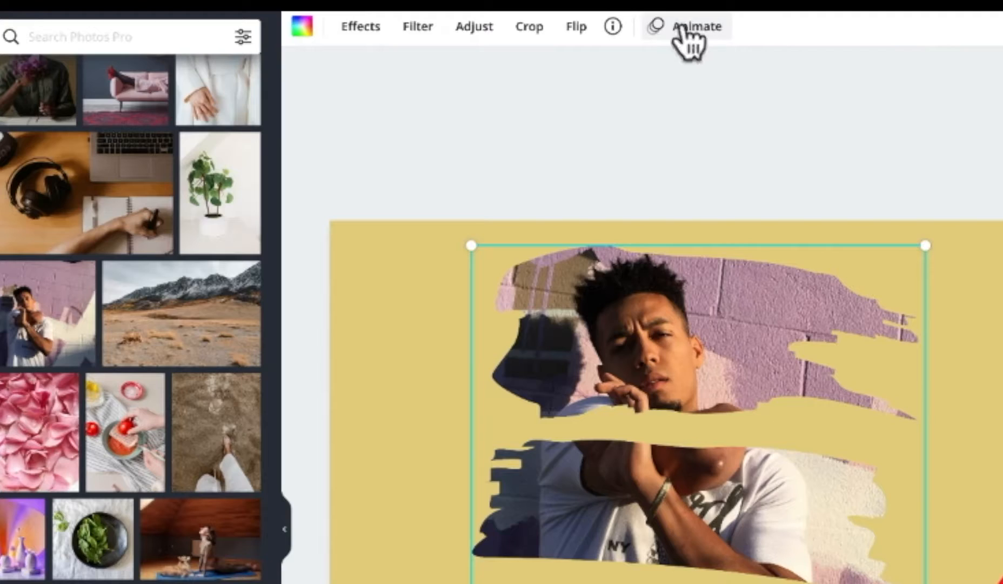
# Try the Photo Flow, Fade, Breathe and Photo Rise animations on the brush-framed photo
pyautogui.click(681, 28)
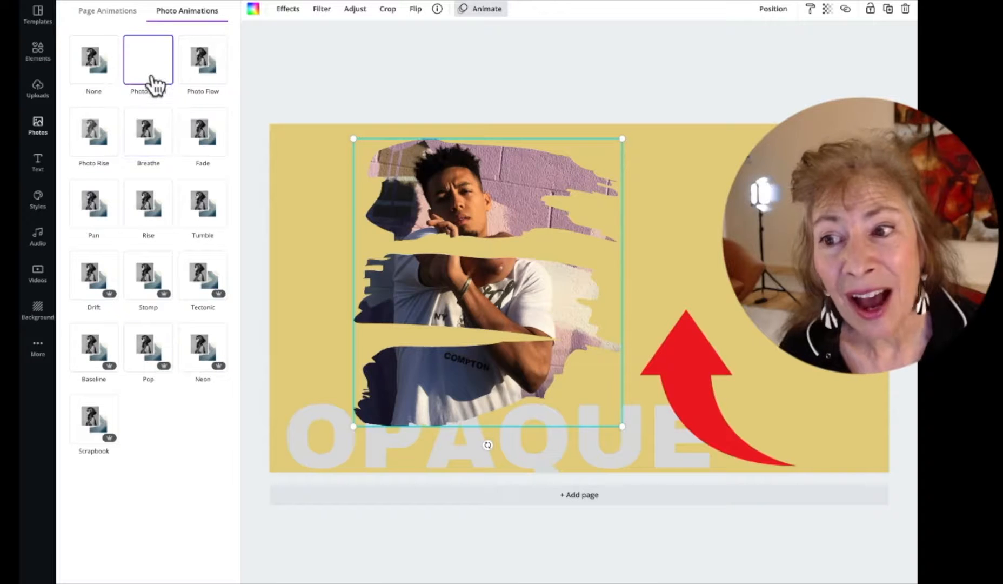
pyautogui.click(197, 81)
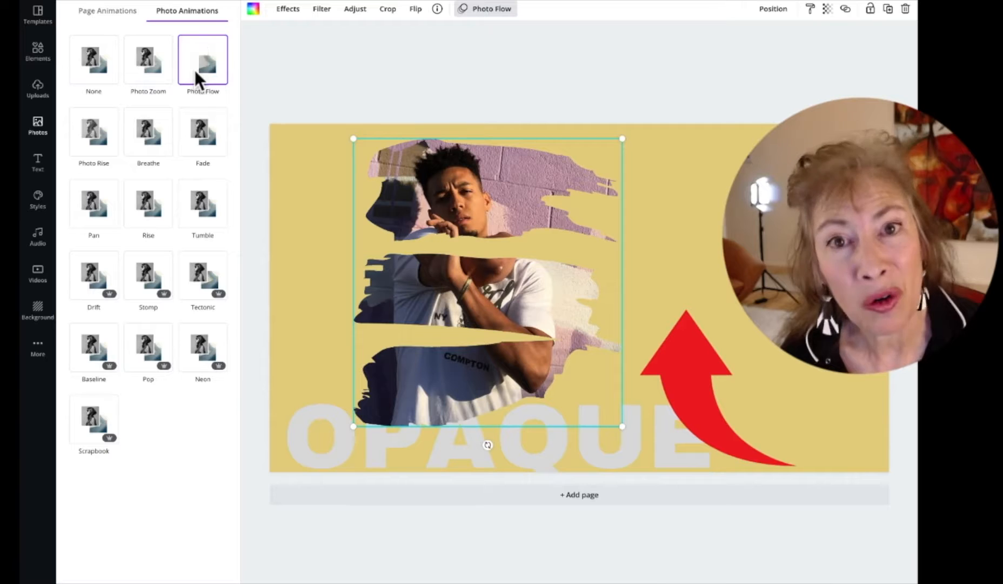
pyautogui.click(201, 133)
pyautogui.click(152, 139)
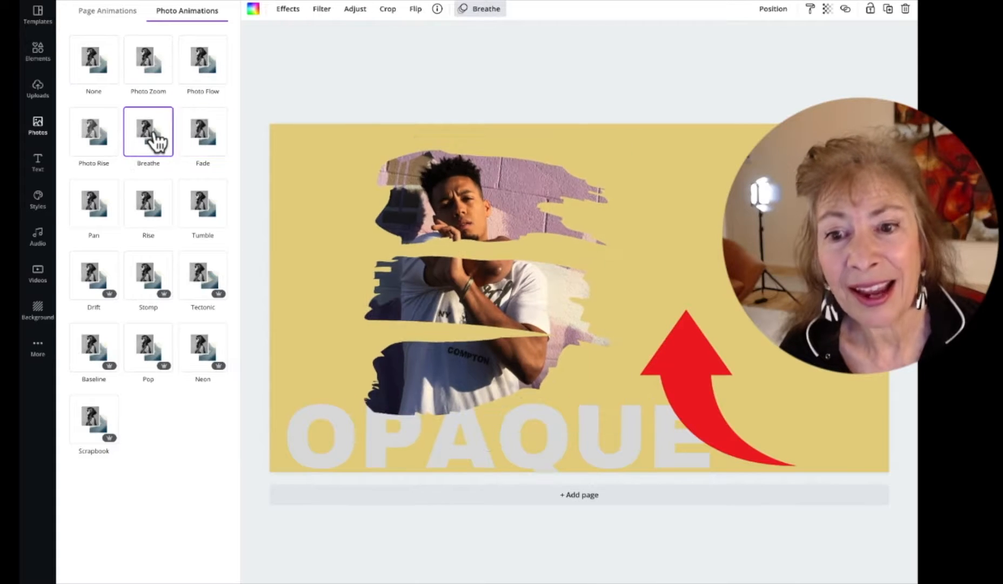
pyautogui.click(100, 144)
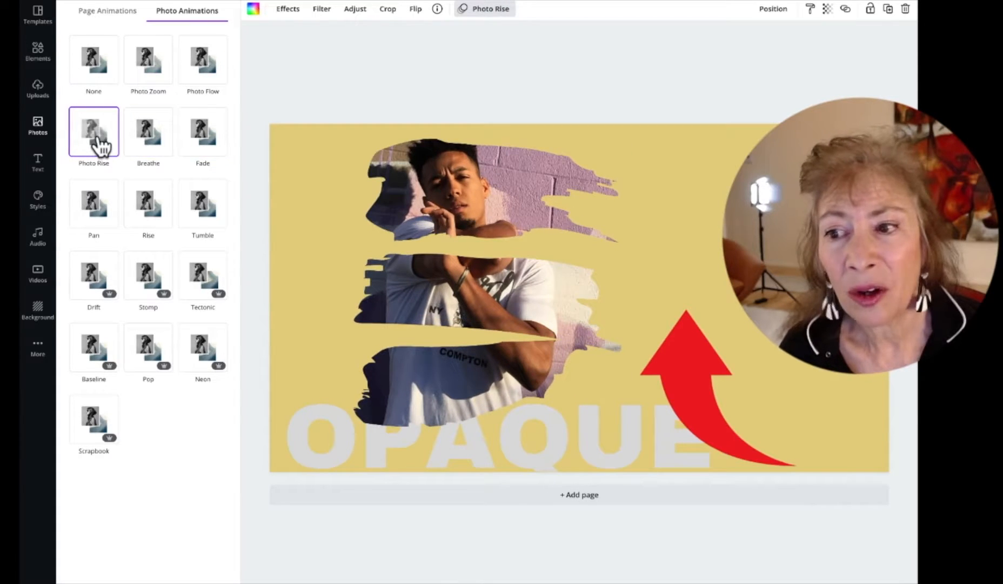
# Preview the Pan, Rise, Tumble and Drift animations on the brush-framed photo and apply Stomp
pyautogui.click(96, 201)
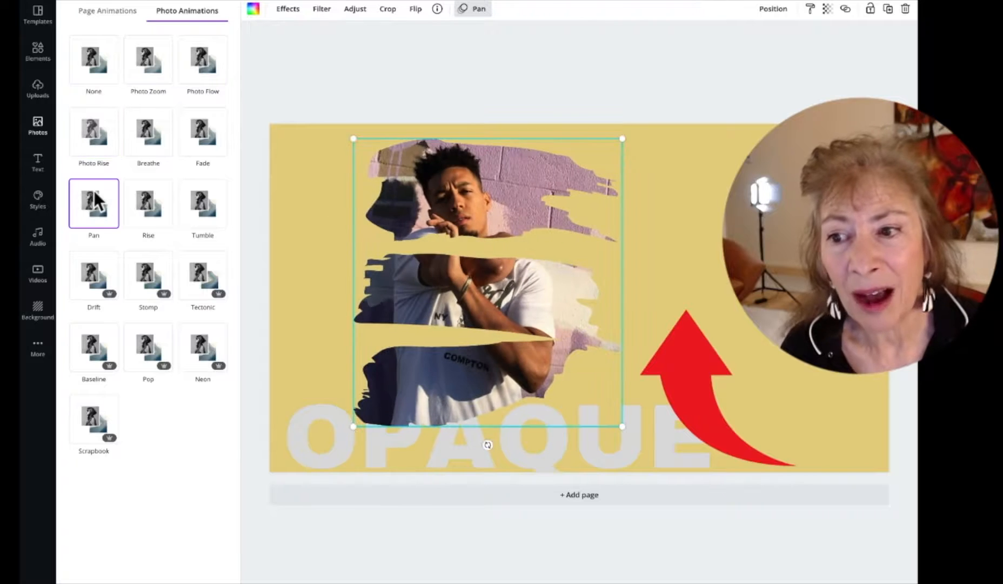
pyautogui.click(158, 216)
pyautogui.click(205, 218)
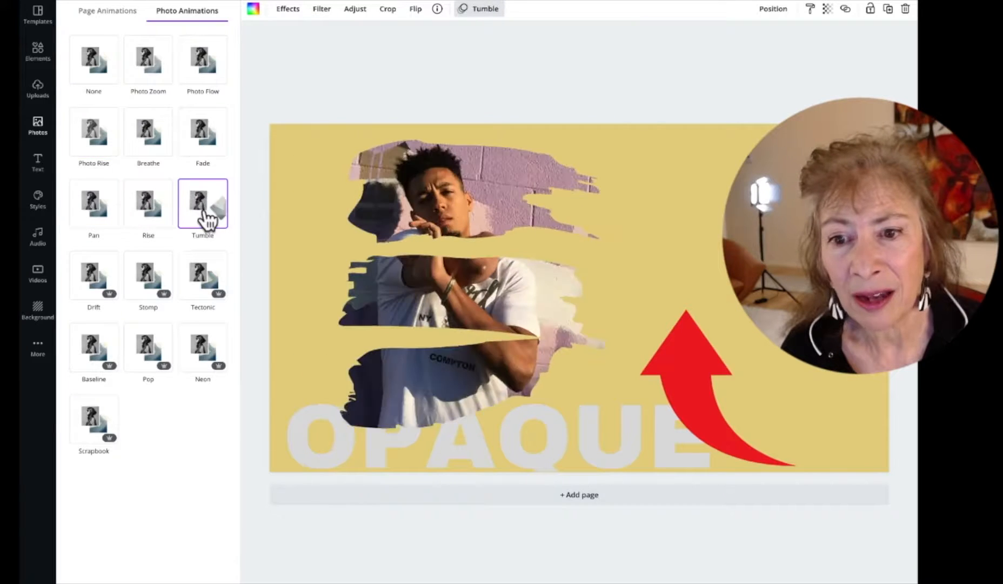
pyautogui.click(106, 282)
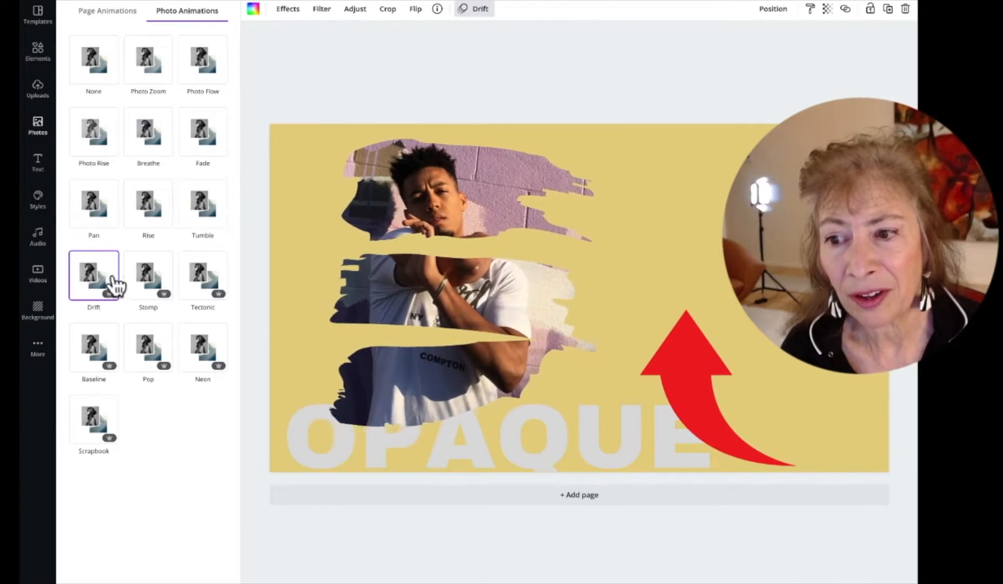
pyautogui.click(145, 278)
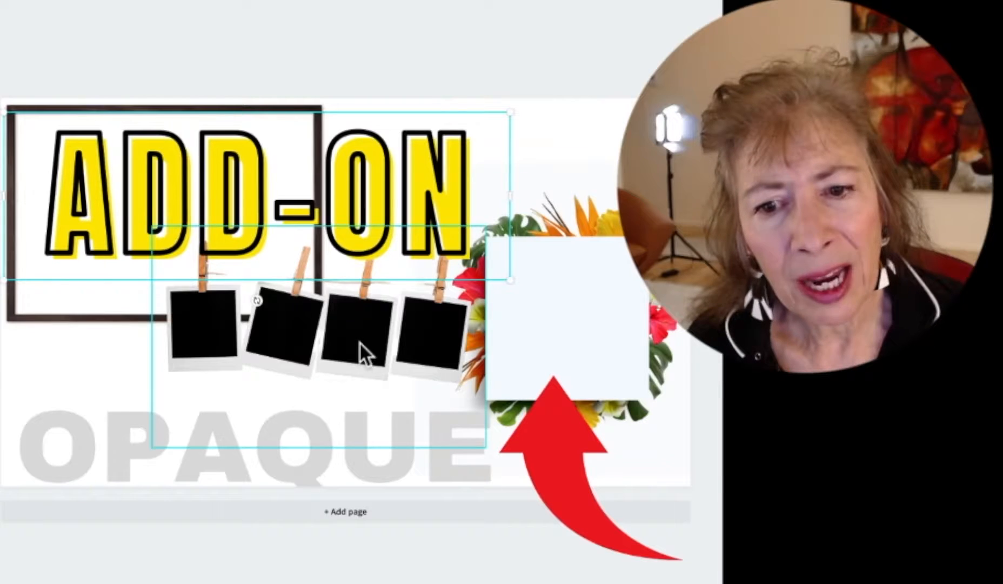
# Delete the ADD-ON text and arrange the black picture frame above the strip of clothespinned polaroids
pyautogui.moveTo(358, 351); pyautogui.dragTo(277, 382)
pyautogui.moveTo(526, 321); pyautogui.dragTo(513, 281)
pyautogui.moveTo(645, 307); pyautogui.dragTo(666, 296)
pyautogui.moveTo(413, 344)
pyautogui.mouseDown()
pyautogui.moveTo(466, 320)
pyautogui.moveTo(410, 359)
pyautogui.mouseUp()
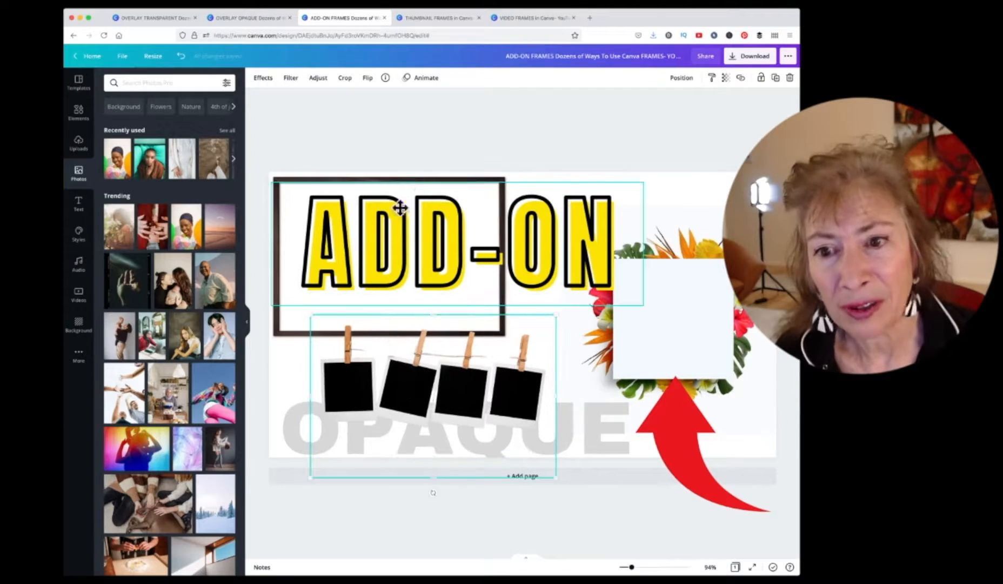
pyautogui.click(457, 236)
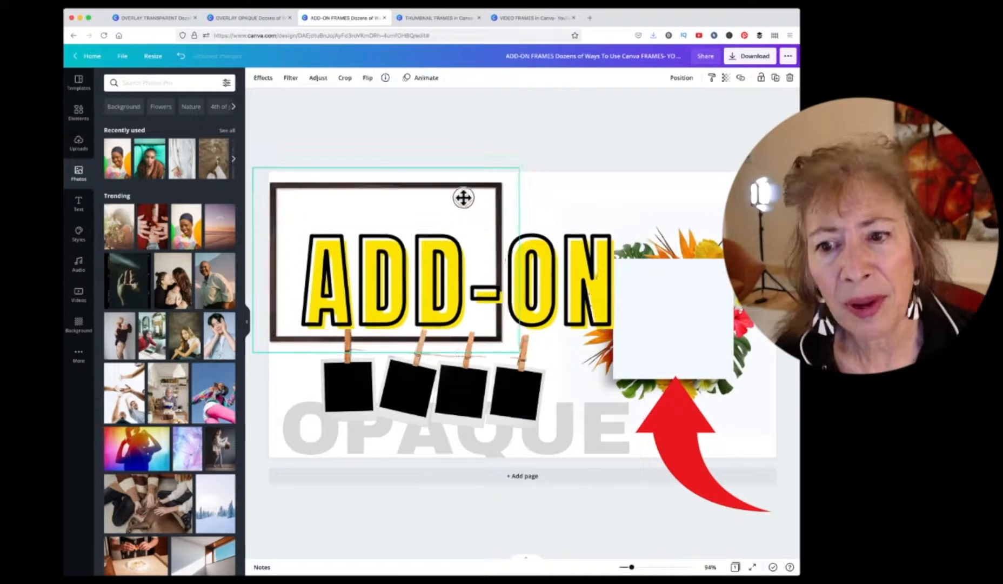
pyautogui.press('Delete')
pyautogui.click(408, 241)
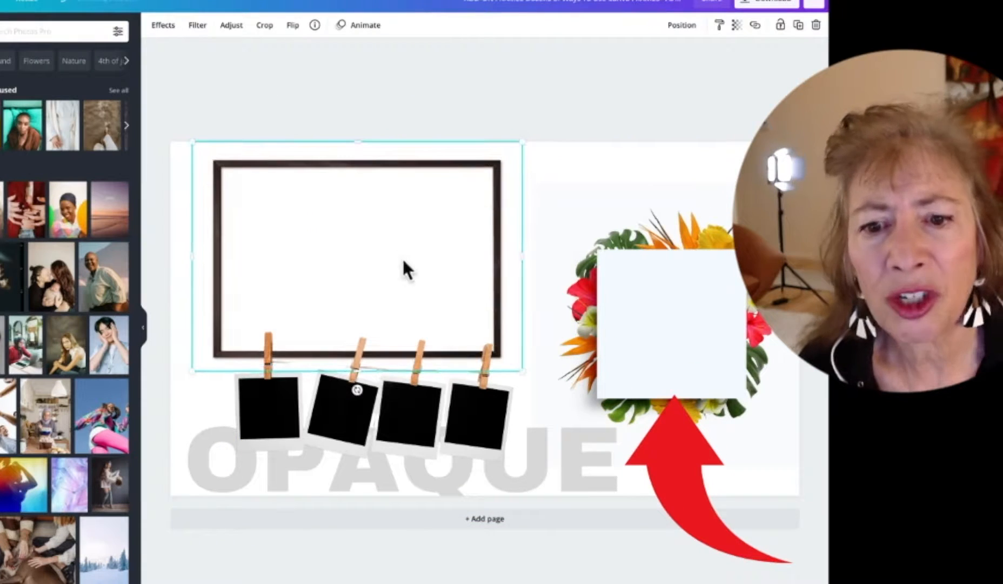
# Add the Trending photo of the smiling woman with balloons and crop it to fill the black picture frame
pyautogui.click(65, 219)
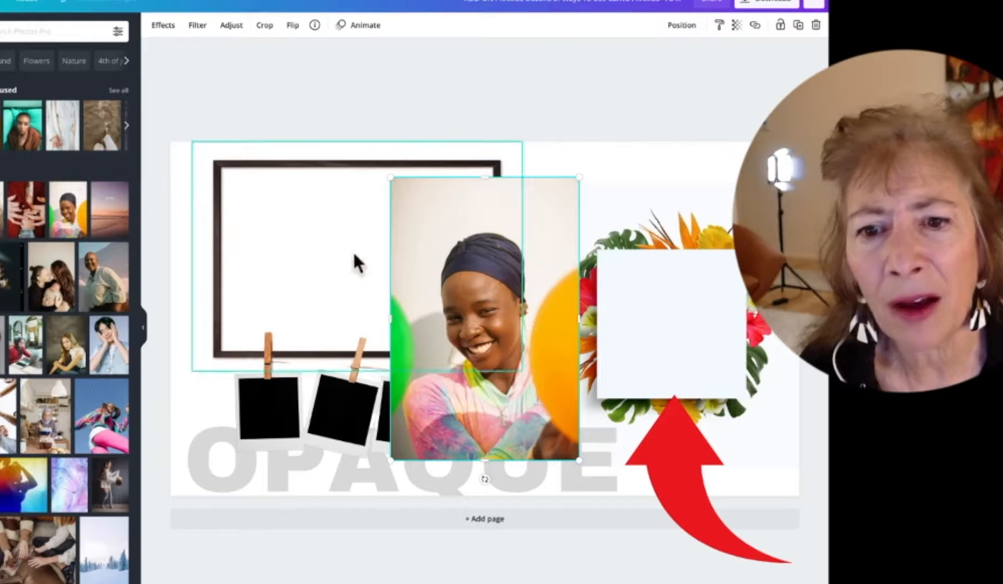
pyautogui.moveTo(464, 262); pyautogui.dragTo(332, 199)
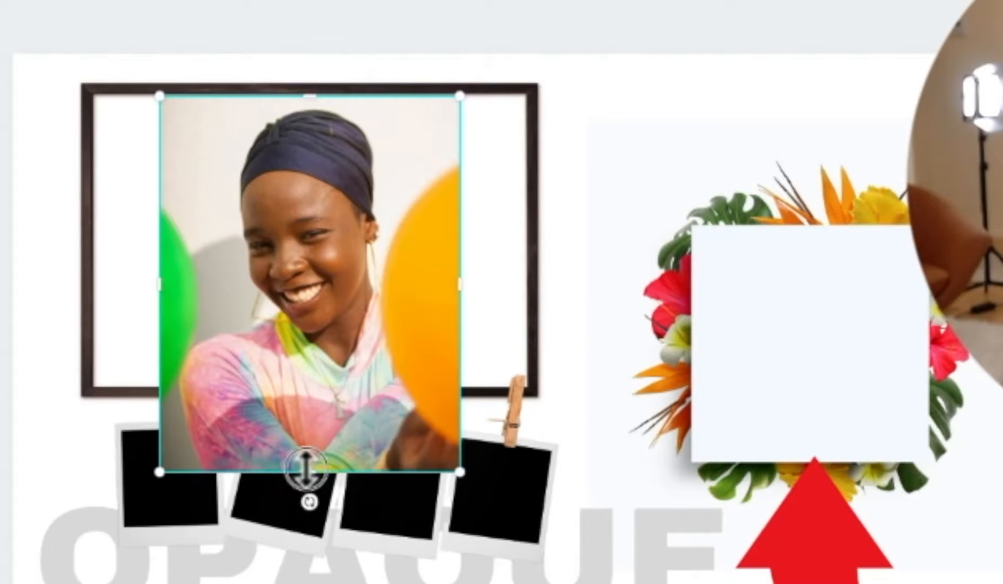
pyautogui.moveTo(306, 469); pyautogui.dragTo(322, 381)
pyautogui.moveTo(460, 240); pyautogui.dragTo(526, 242)
pyautogui.moveTo(158, 241); pyautogui.dragTo(87, 235)
pyautogui.moveTo(322, 240); pyautogui.dragTo(344, 233)
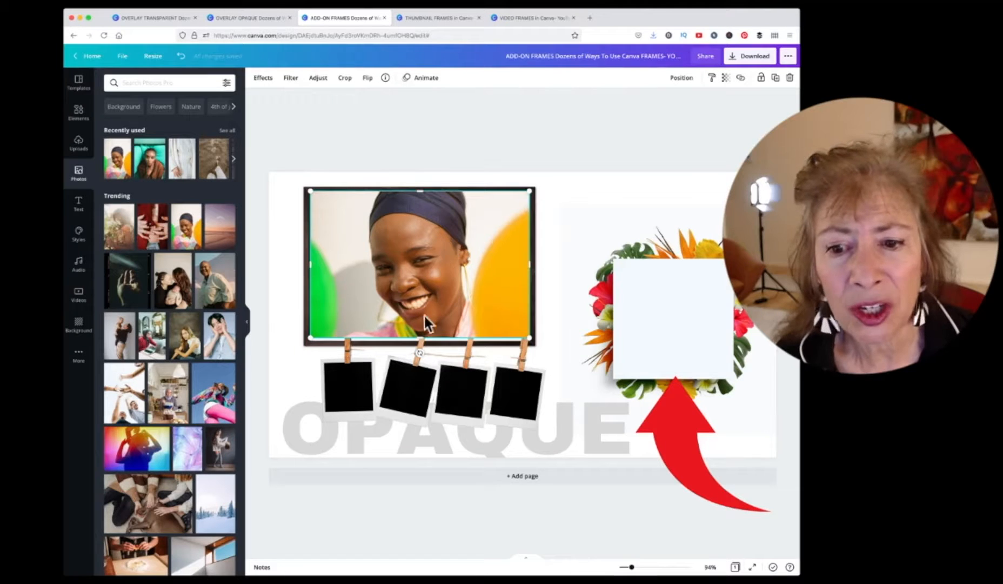
# Move the woman's photo onto the first polaroid, then shrink and crop it to cover the black area
pyautogui.moveTo(353, 252); pyautogui.dragTo(377, 383)
pyautogui.moveTo(454, 339); pyautogui.dragTo(489, 393)
pyautogui.moveTo(570, 463); pyautogui.dragTo(433, 373)
pyautogui.moveTo(397, 343); pyautogui.dragTo(375, 390)
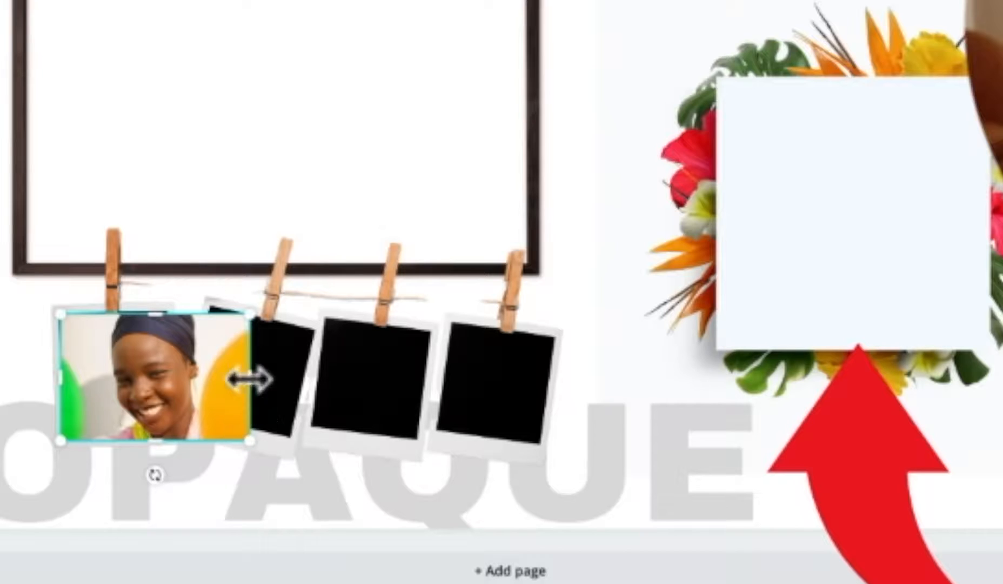
pyautogui.moveTo(249, 380); pyautogui.dragTo(162, 365)
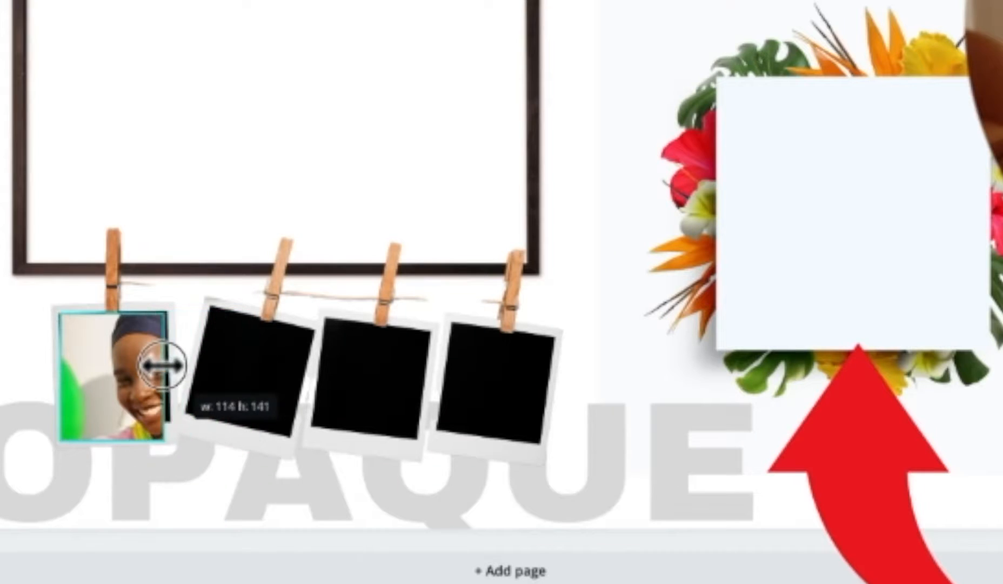
pyautogui.moveTo(114, 427); pyautogui.dragTo(114, 420)
pyautogui.moveTo(113, 462)
pyautogui.mouseDown()
pyautogui.moveTo(18, 403)
pyautogui.moveTo(89, 448)
pyautogui.moveTo(156, 454)
pyautogui.moveTo(114, 458)
pyautogui.mouseUp()
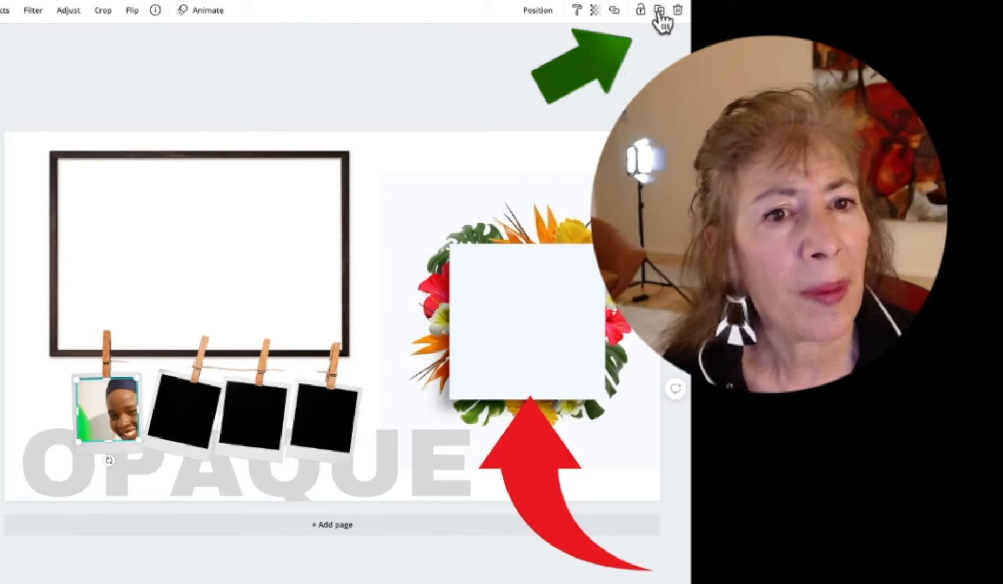
# Duplicate the cropped photo, try the copy on the second polaroid, and place it on the third polaroid, rotated to match its tilt
pyautogui.moveTo(99, 422); pyautogui.dragTo(109, 432)
pyautogui.moveTo(160, 411); pyautogui.dragTo(179, 407)
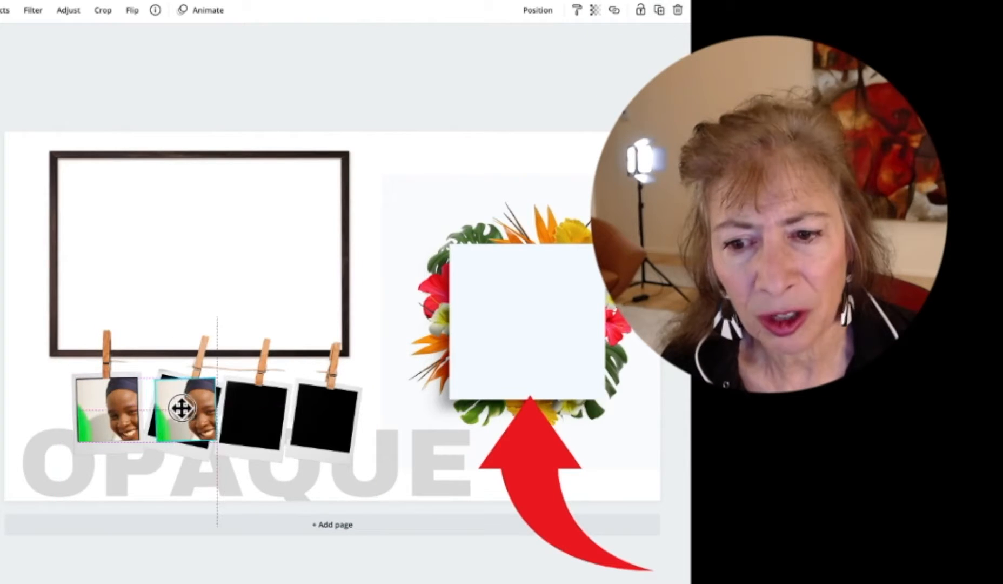
pyautogui.moveTo(184, 454); pyautogui.dragTo(178, 458)
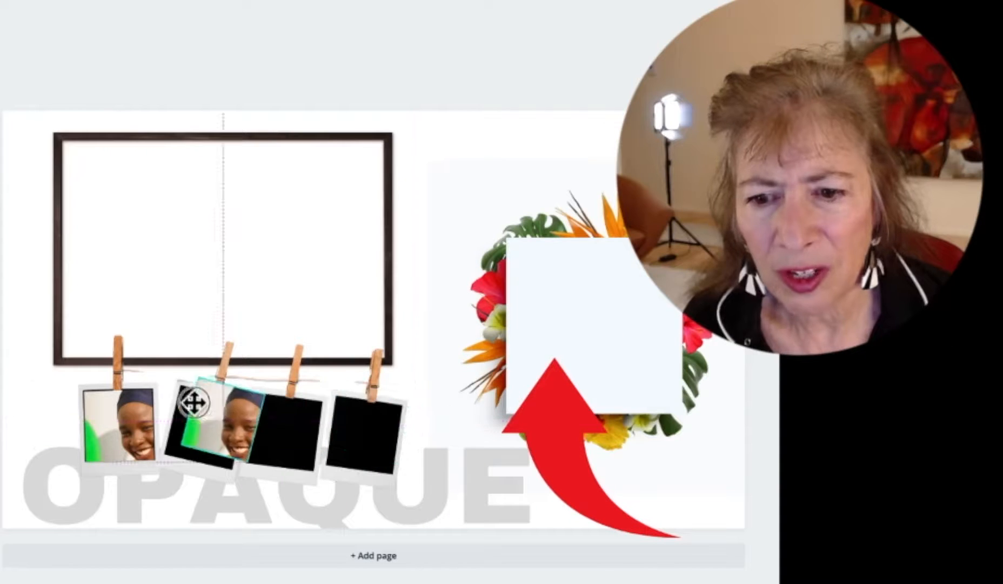
pyautogui.moveTo(420, 381); pyautogui.dragTo(474, 376)
pyautogui.moveTo(302, 409); pyautogui.dragTo(274, 416)
pyautogui.moveTo(269, 487); pyautogui.dragTo(276, 489)
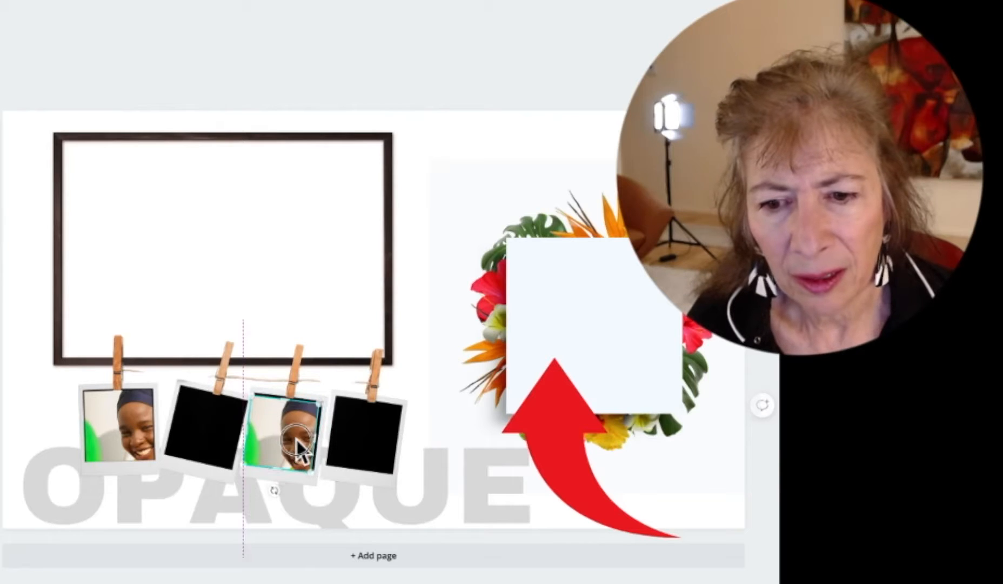